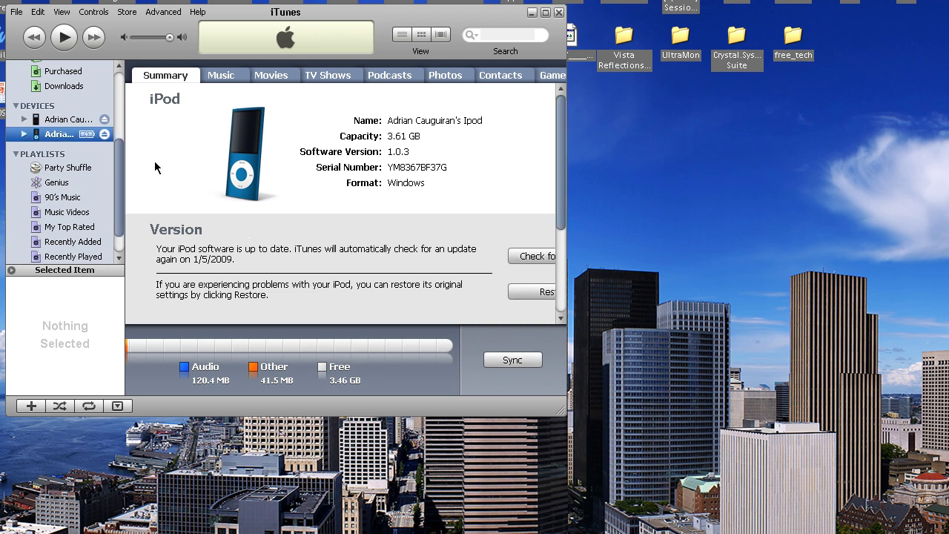
Display the summary page of the first iPod listed under the devices.
left_click_drag(120, 163, 119, 97)
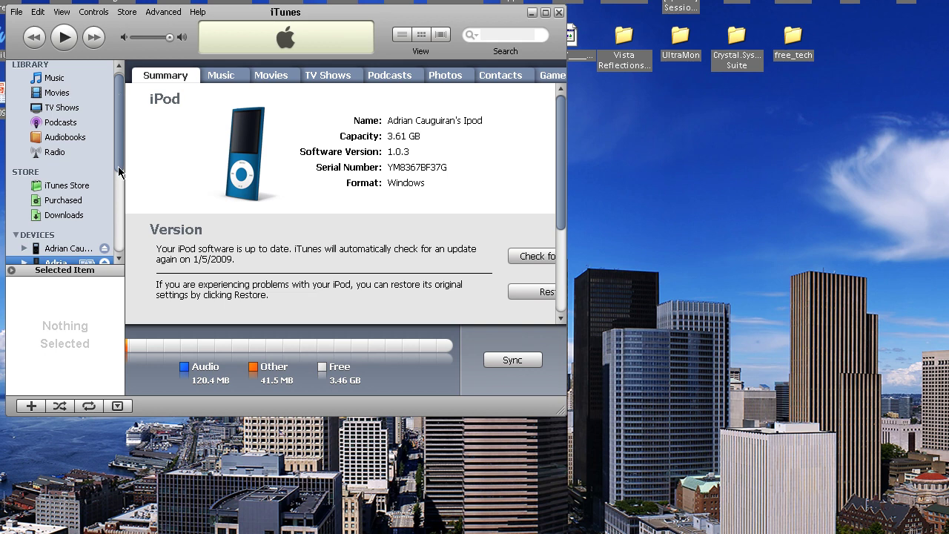
left_click_drag(118, 166, 116, 181)
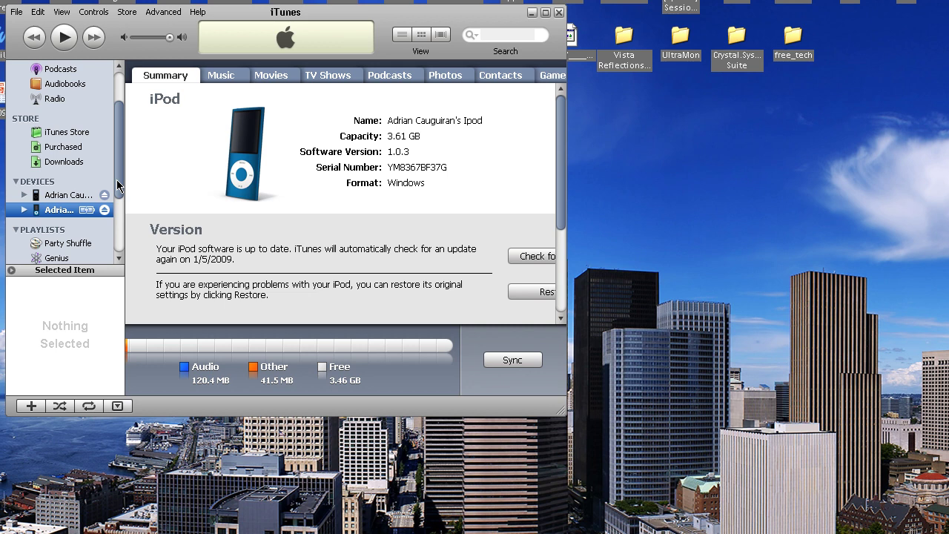
left_click_drag(117, 185, 115, 166)
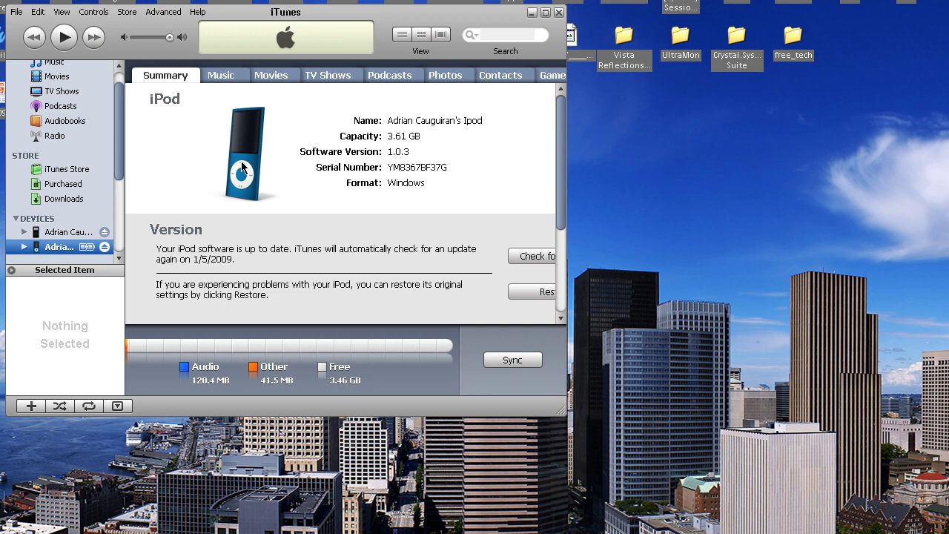
left_click(92, 232)
left_click(43, 230)
Open My Computer in Windows Explorer and place its window, slightly shrunk, over the iTunes window.
key("super")
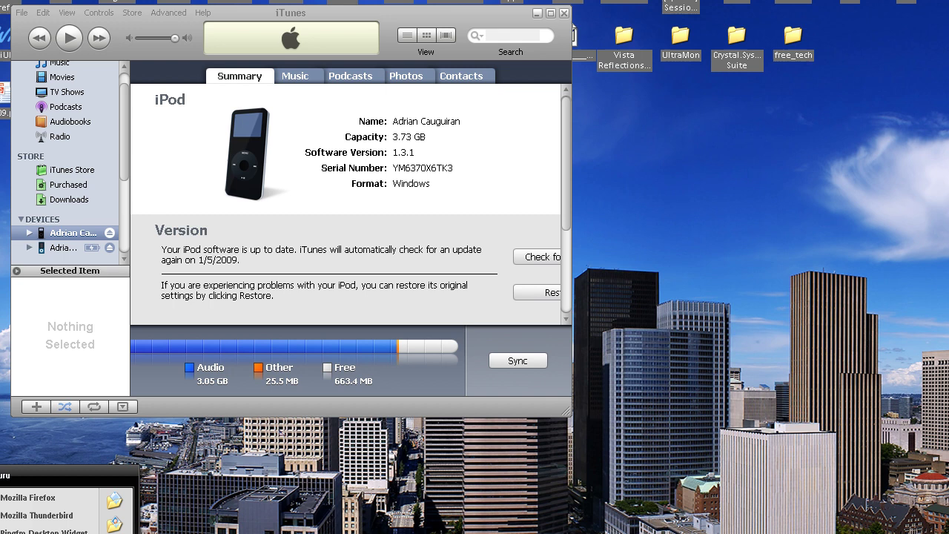
left_click(320, 196)
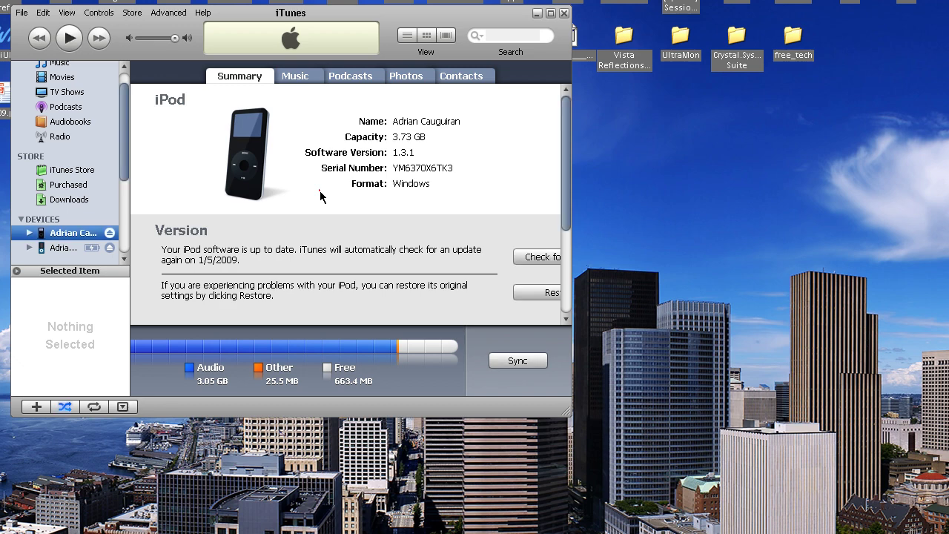
key("super+e")
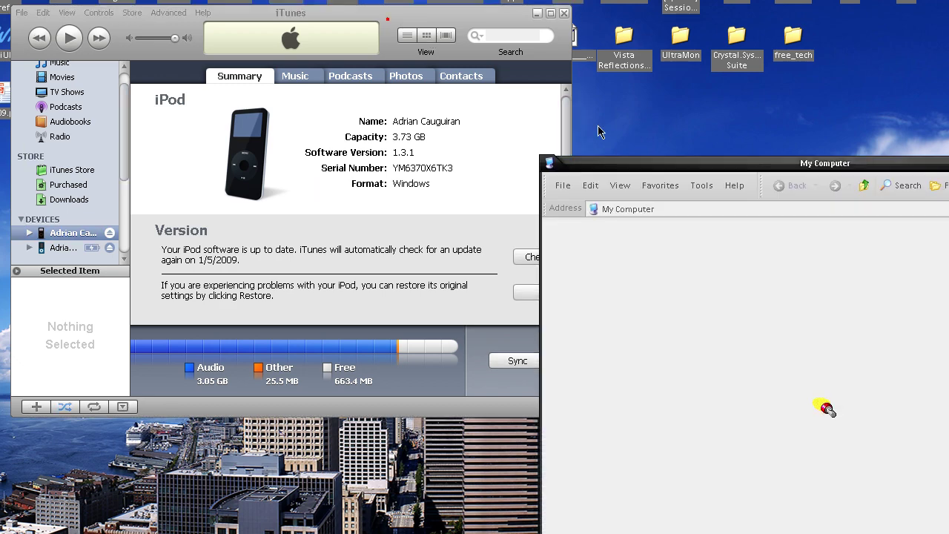
left_click_drag(618, 168, 146, 28)
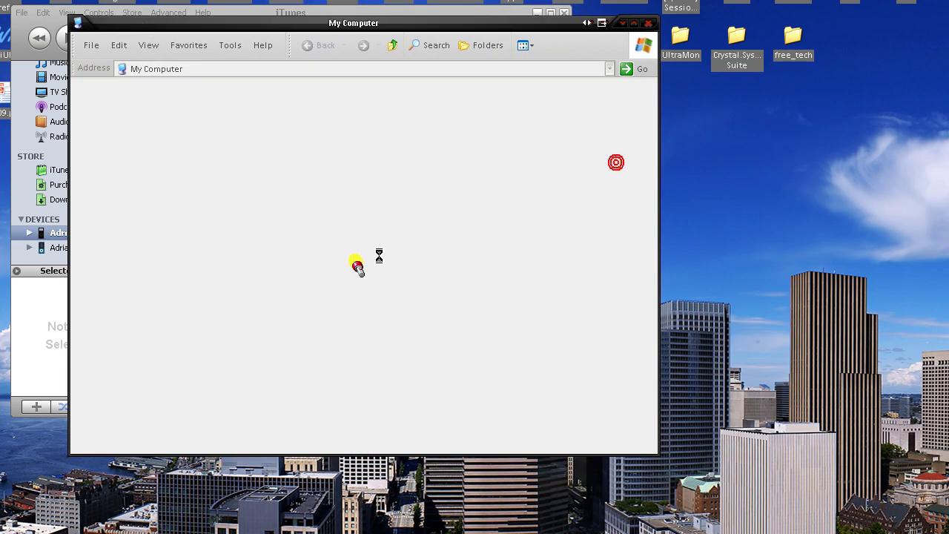
left_click_drag(658, 454, 616, 402)
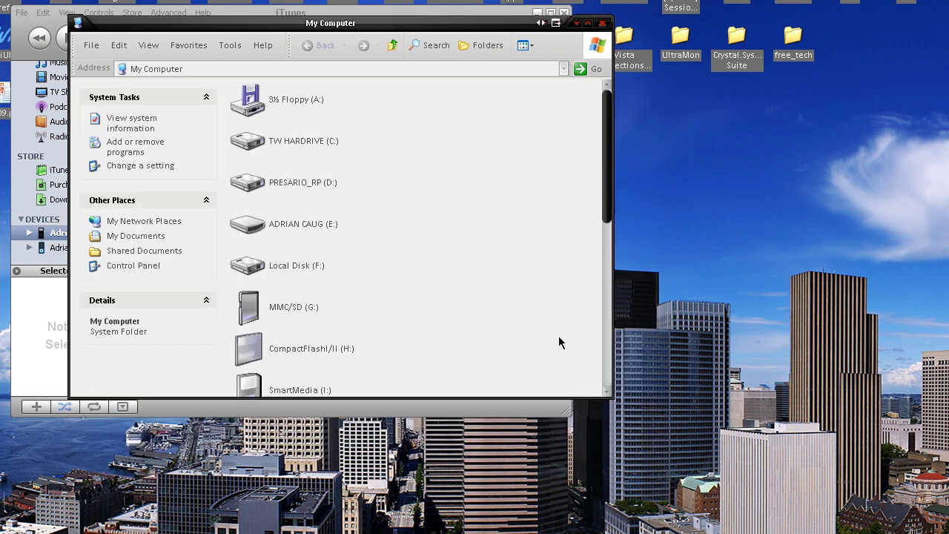
Find the iPod removable disks among the drives and open the one assigned to P:.
left_click(310, 223)
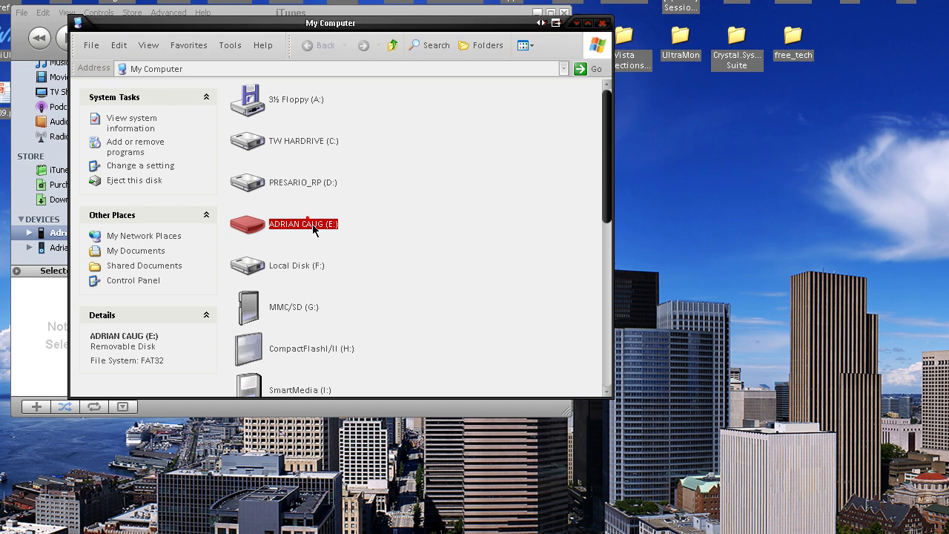
scroll(310, 247, "down", 2)
scroll(310, 247, "down", 4)
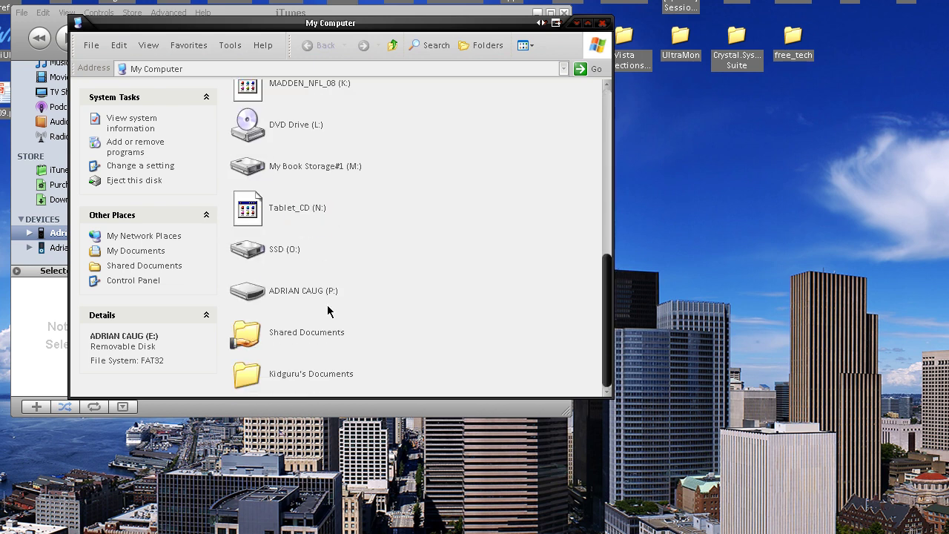
left_click(245, 291)
double_click(245, 291)
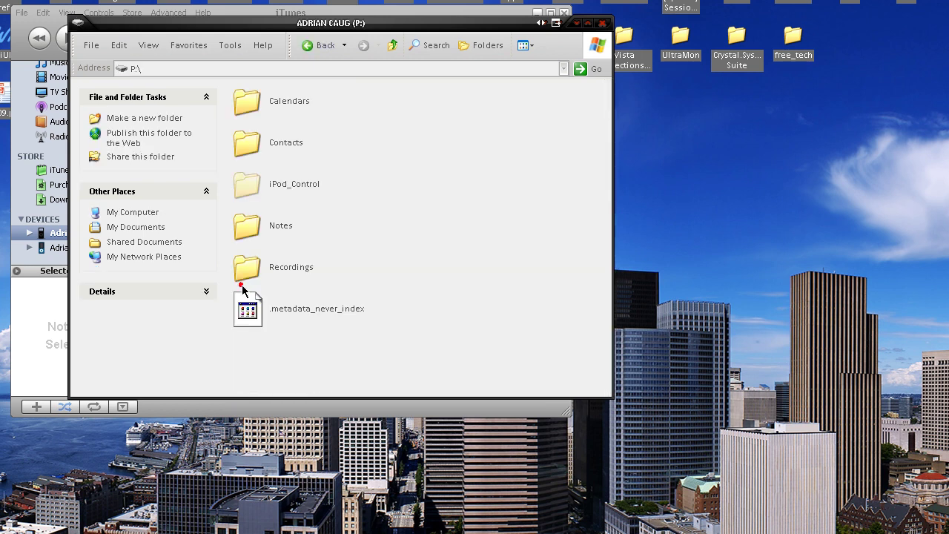
Check in Folder Options whether hidden files and folders are shown, leaving the settings as they are.
left_click(242, 191)
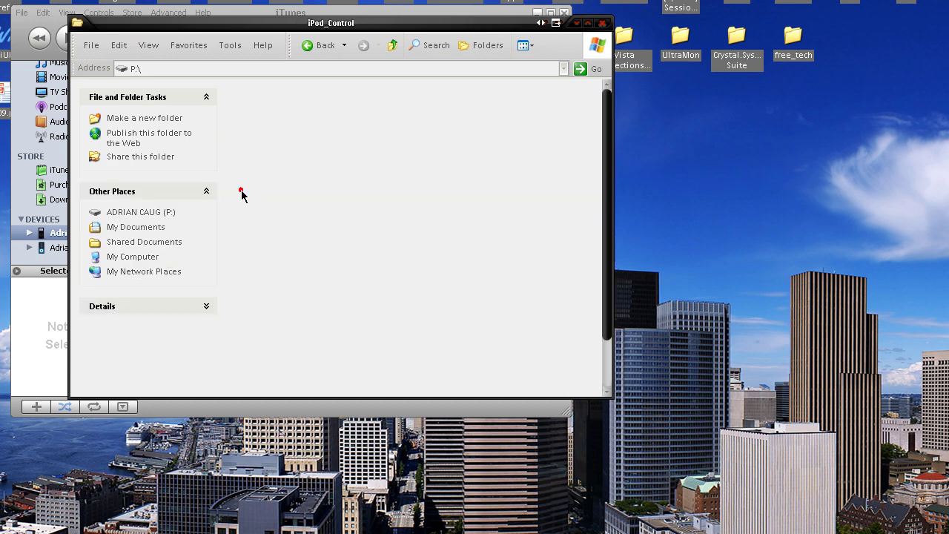
left_click(305, 46)
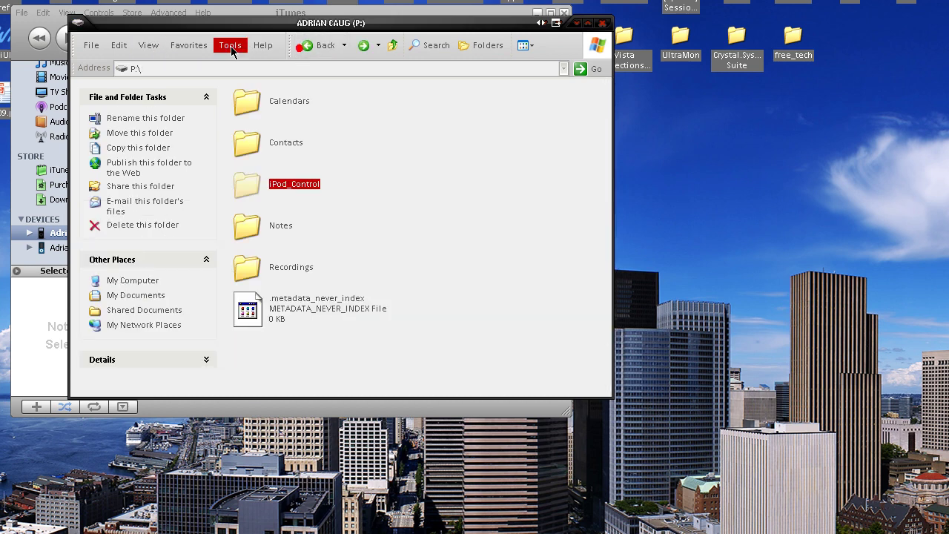
left_click(231, 45)
left_click(261, 107)
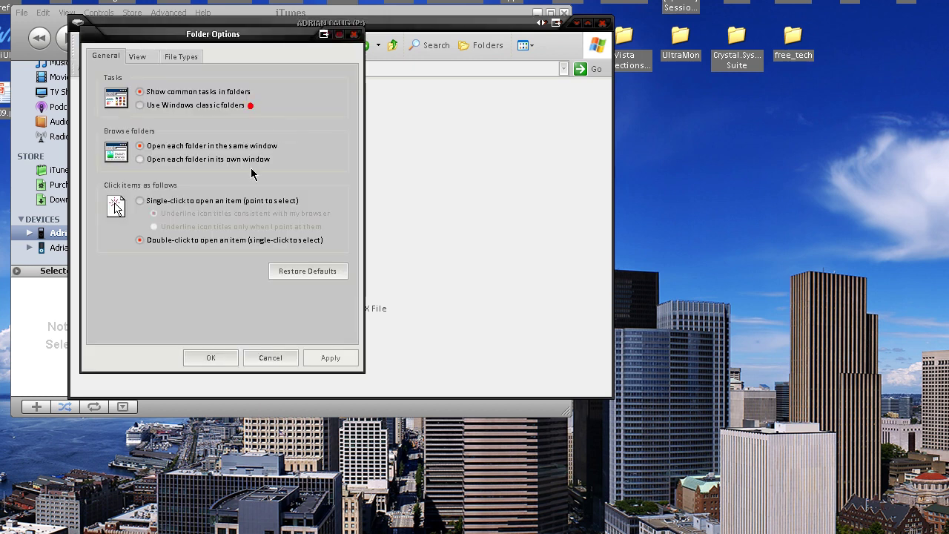
left_click(146, 61)
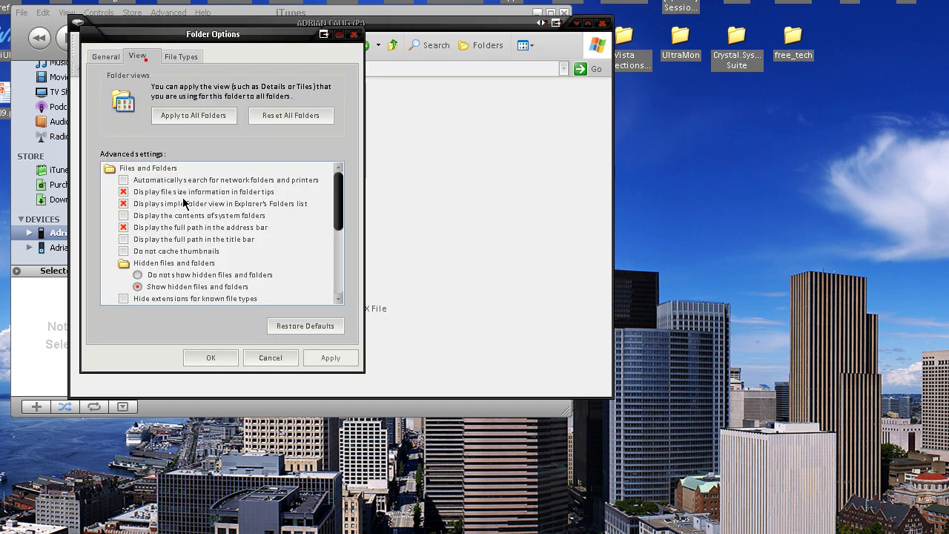
left_click(353, 36)
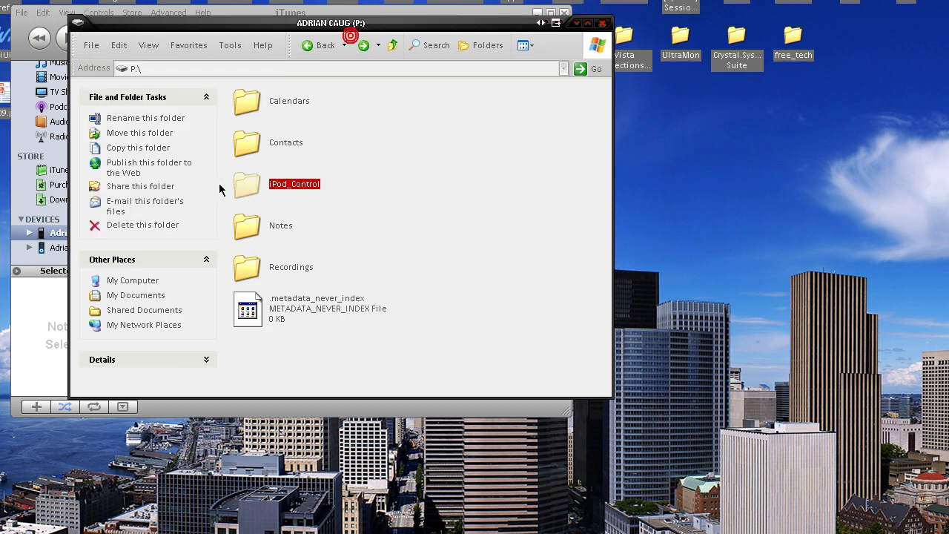
Open the iPod_Control folder on drive P: and go into its Music subfolder.
double_click(244, 185)
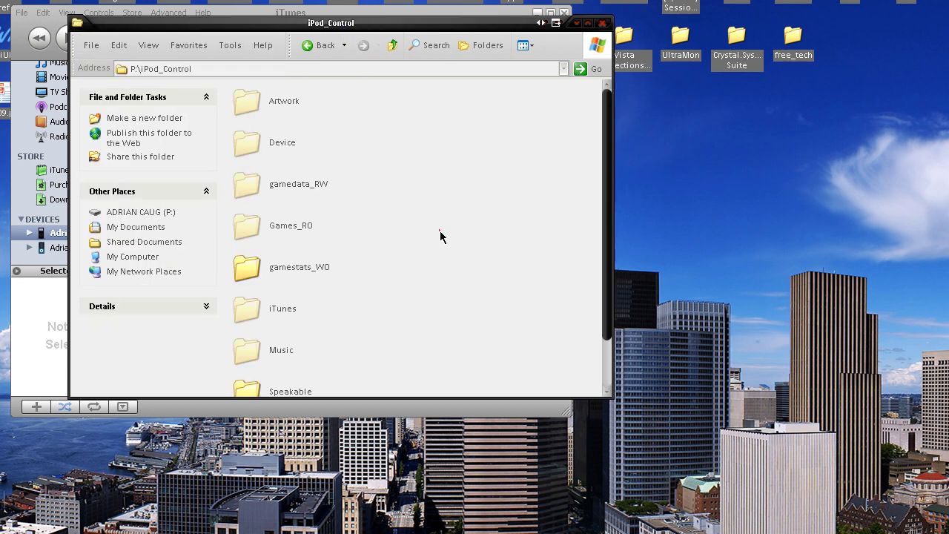
scroll(439, 239, "down", 2)
left_click(239, 291)
scroll(369, 171, "up", 2)
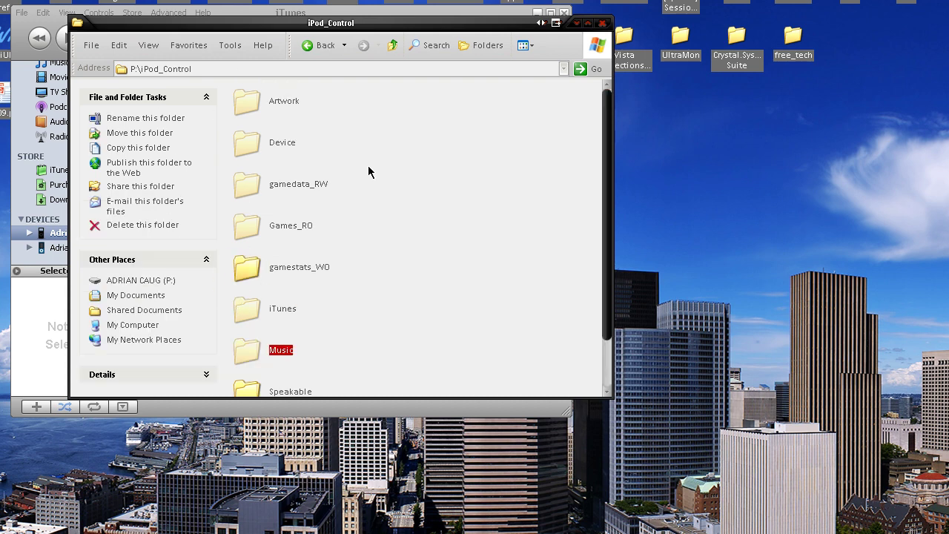
scroll(369, 171, "down", 2)
double_click(251, 294)
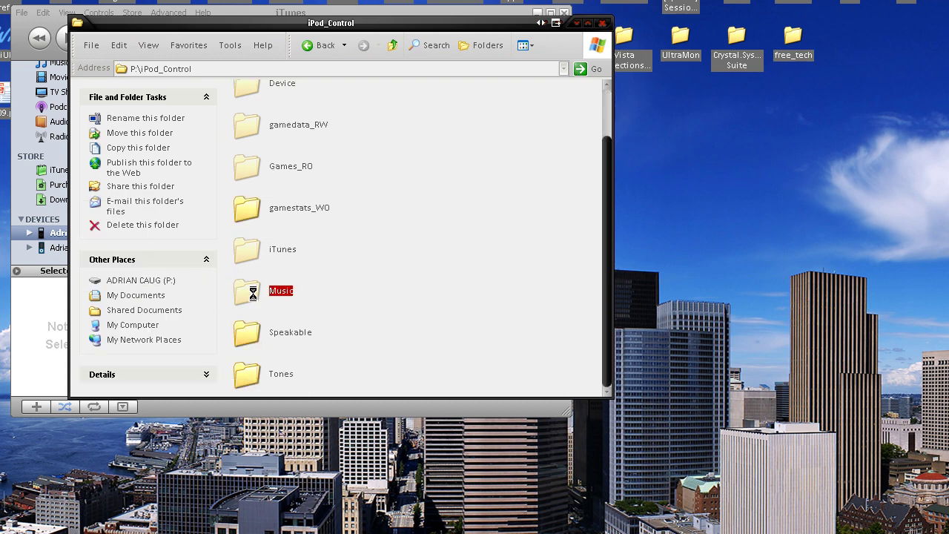
left_click_drag(338, 325, 374, 150)
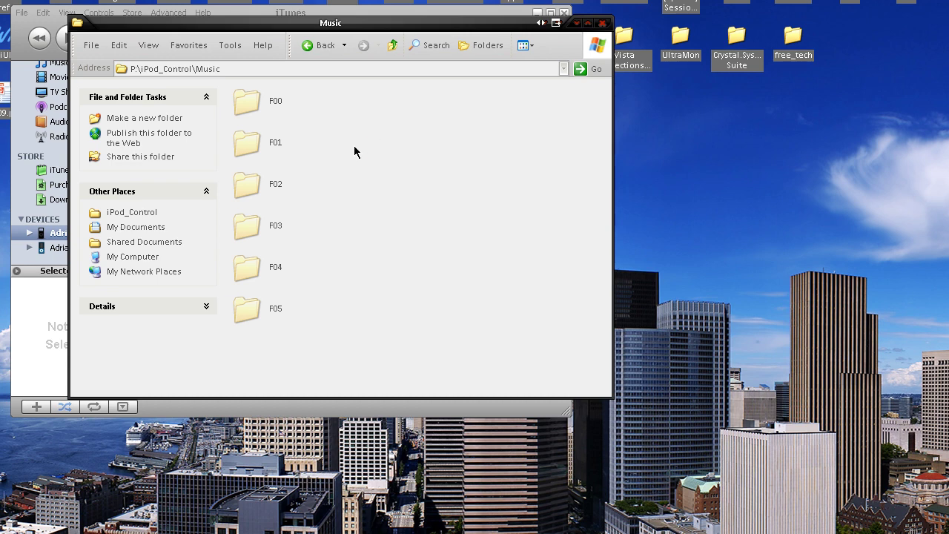
Open the F00 folder inside Music and look over its song files.
left_click_drag(354, 148, 251, 109)
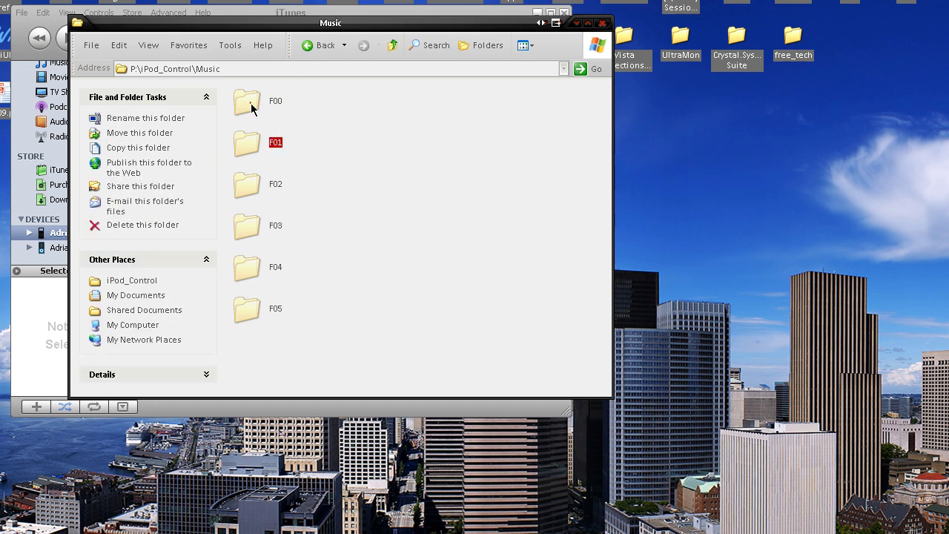
double_click(251, 106)
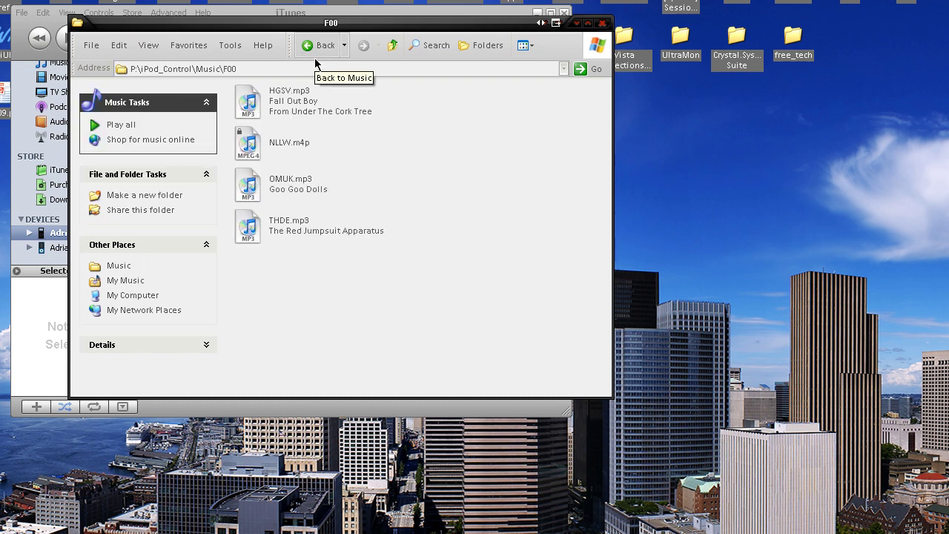
left_click_drag(319, 156, 388, 182)
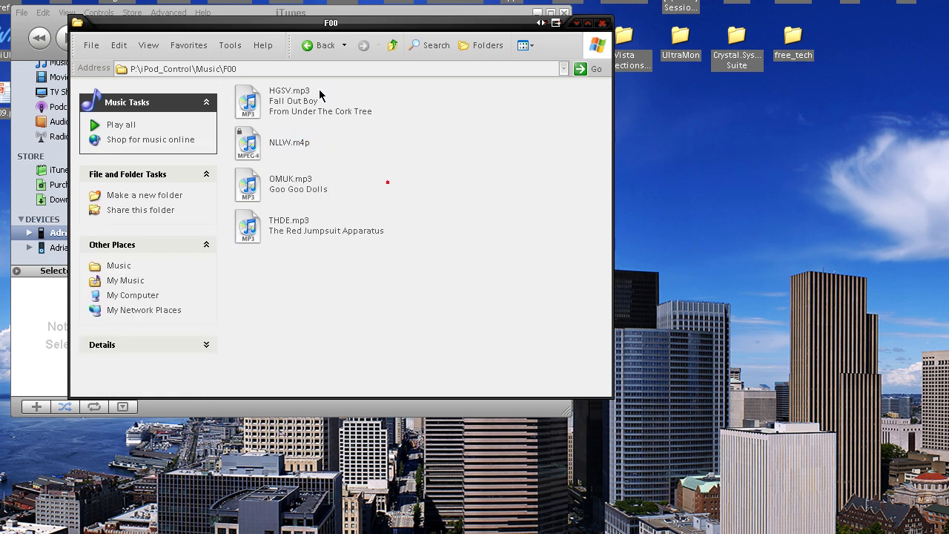
Go back up to My Computer and open the other iPod's removable disk, E:.
left_click(308, 46)
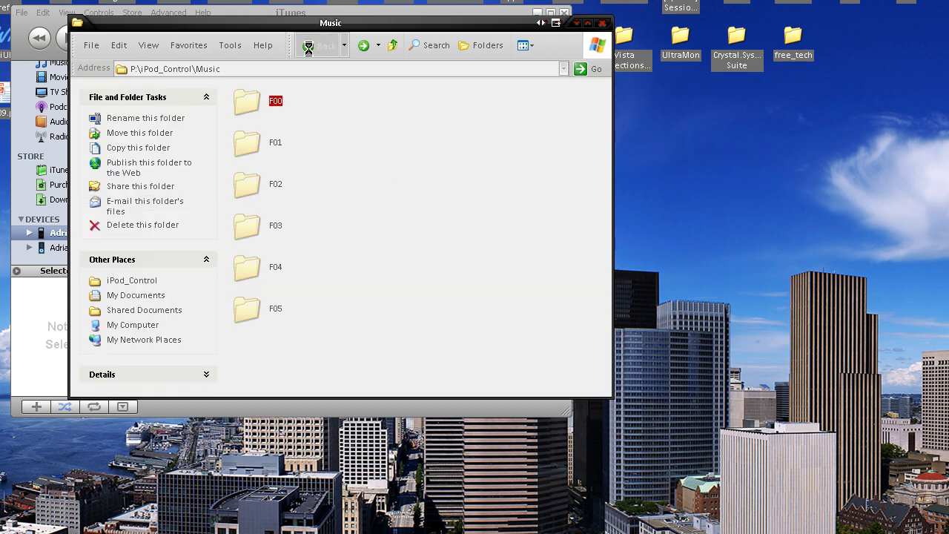
left_click(308, 47)
left_click(309, 47)
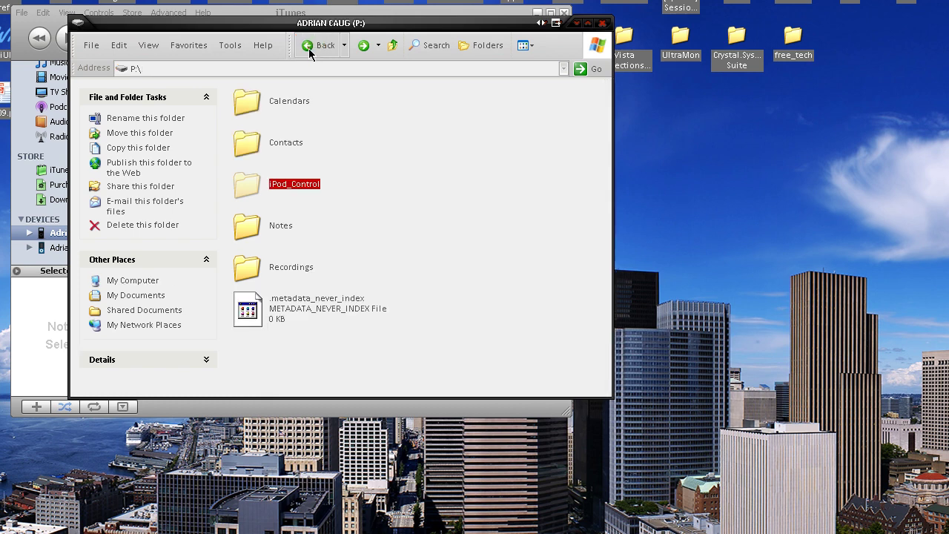
left_click(309, 47)
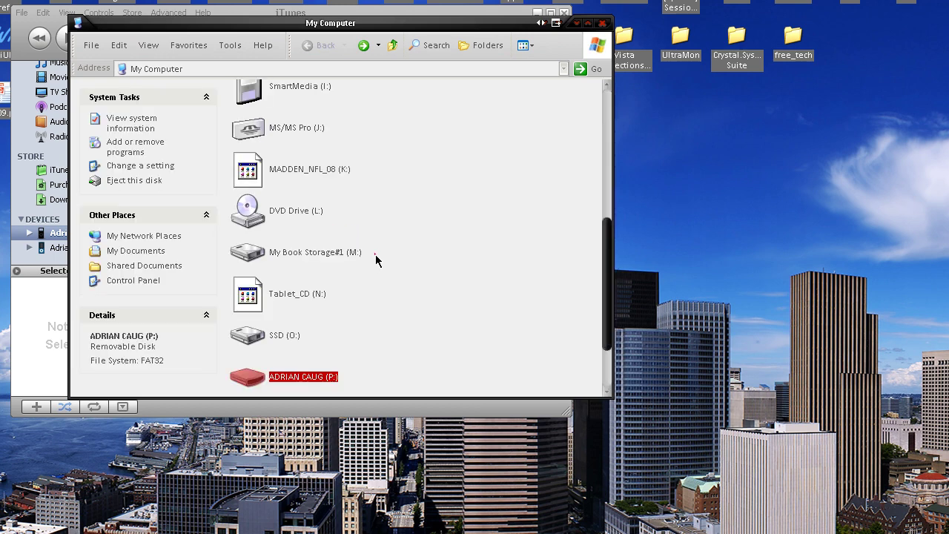
left_click(288, 228)
double_click(289, 227)
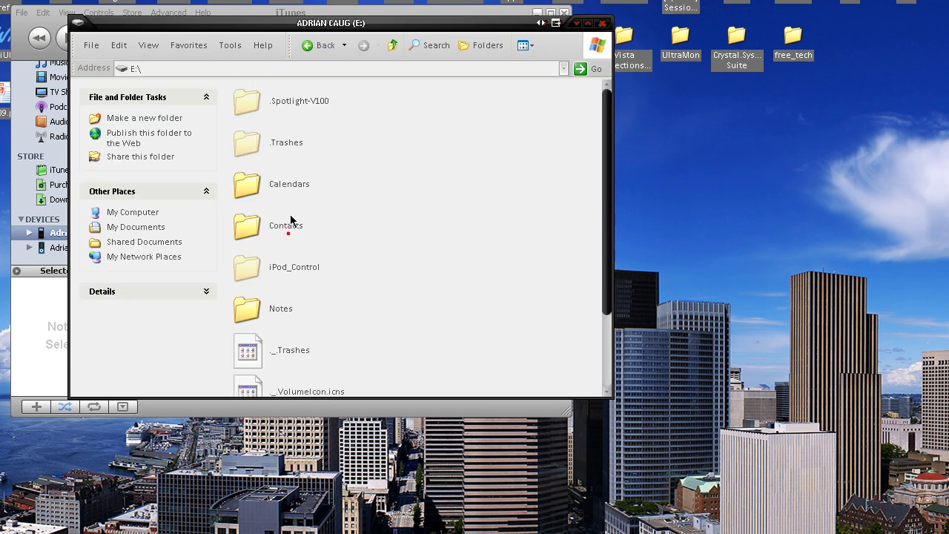
Open the F00 folder located in iPod_Control\Music on drive E:.
double_click(276, 269)
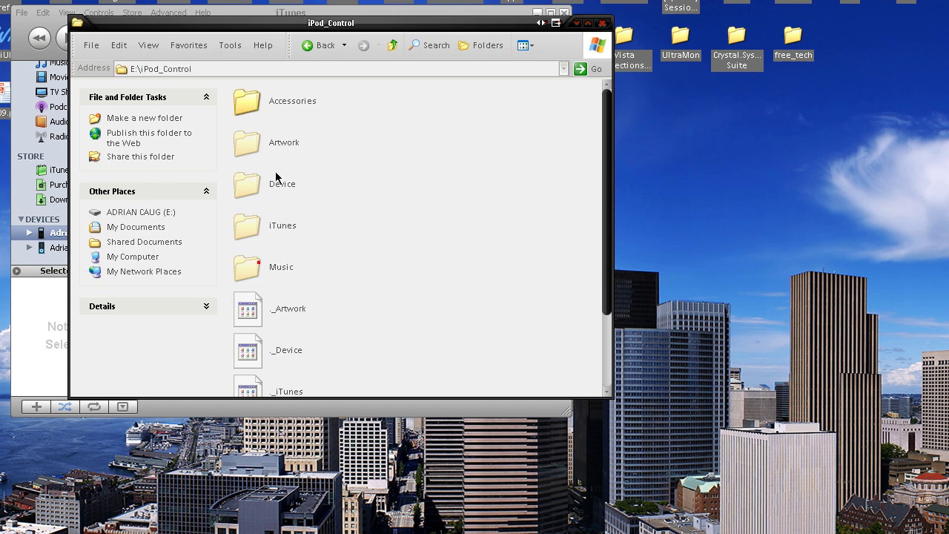
scroll(275, 189, "down", 3)
double_click(243, 169)
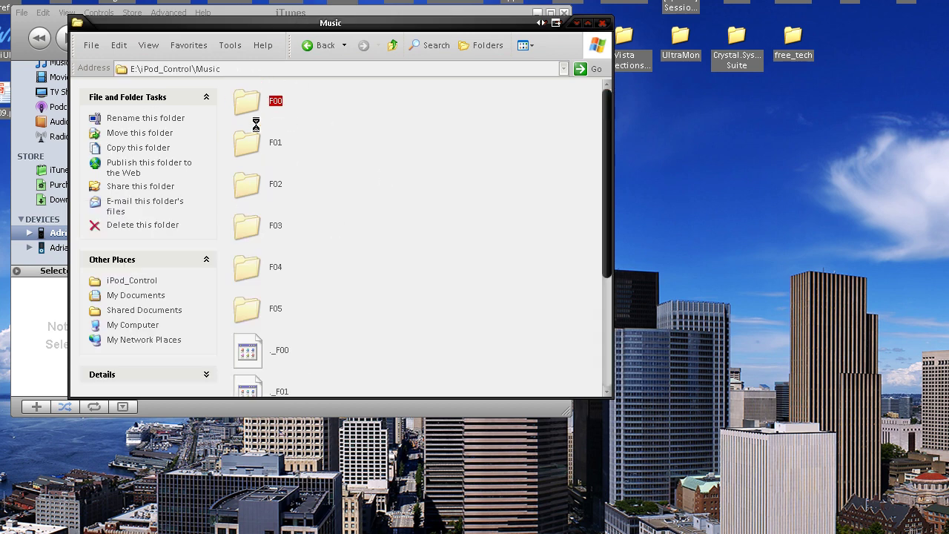
key("Return")
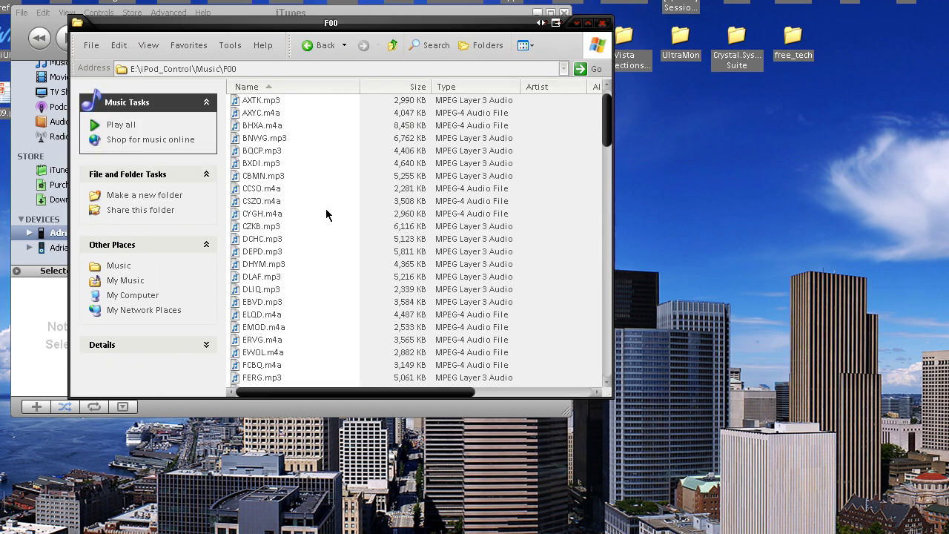
Look through the song files in F00 on drive E: and return to the Music folder.
scroll(329, 212, "down", 15)
scroll(400, 173, "down", 4)
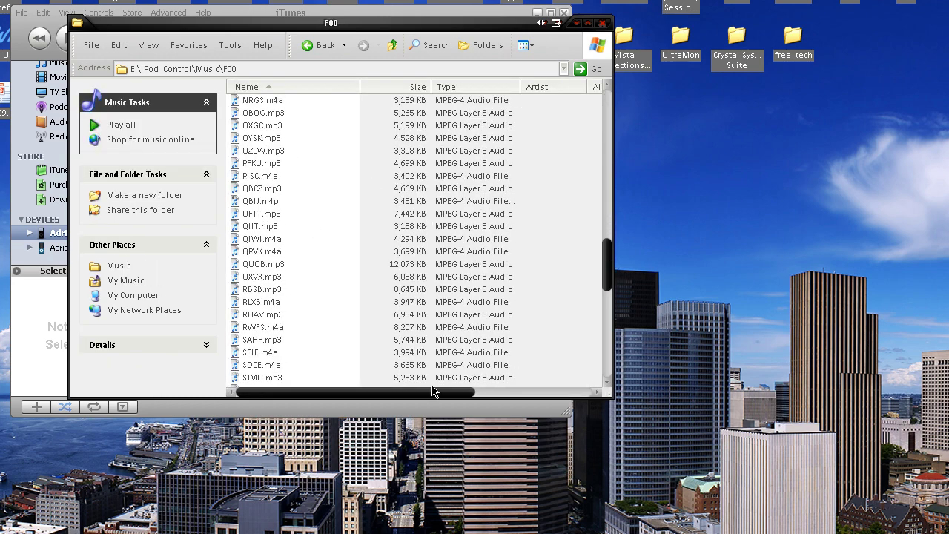
scroll(534, 148, "up", 20)
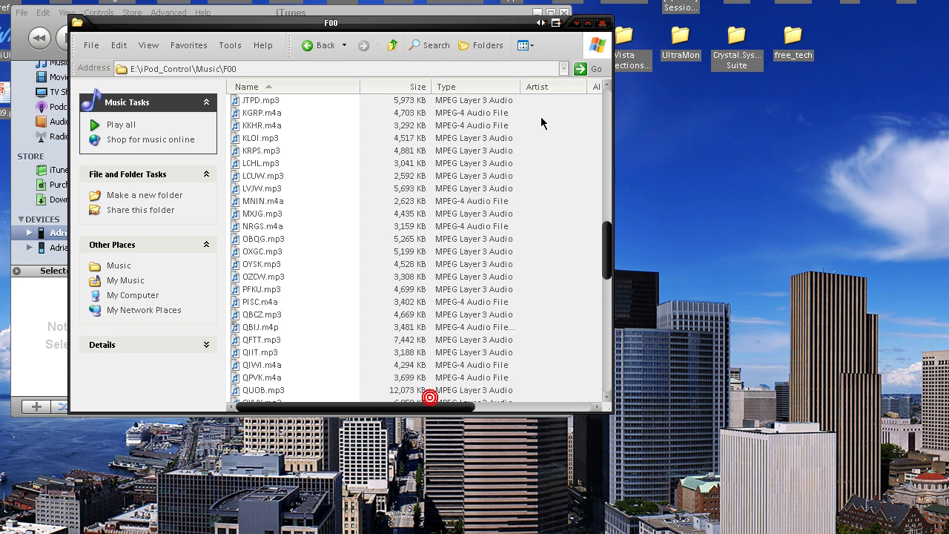
scroll(393, 163, "down", 3)
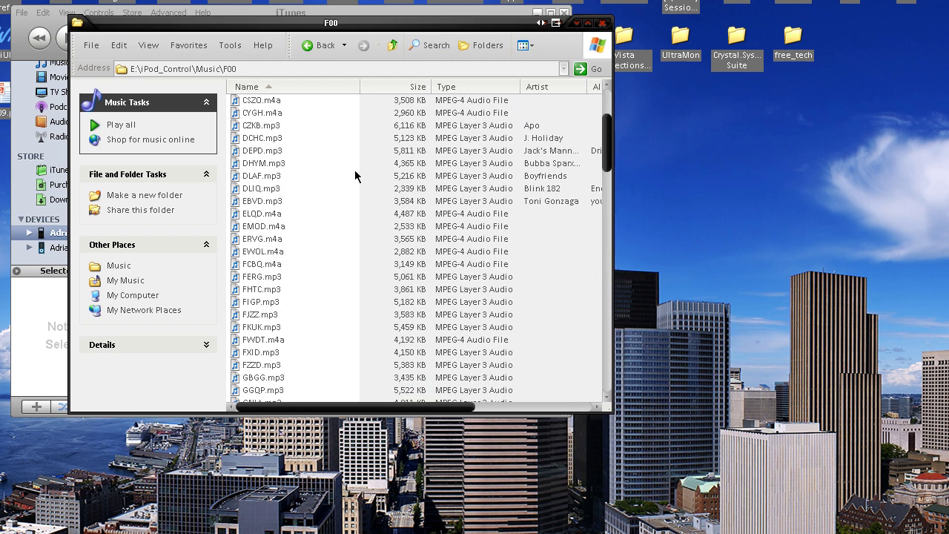
scroll(356, 176, "up", 4)
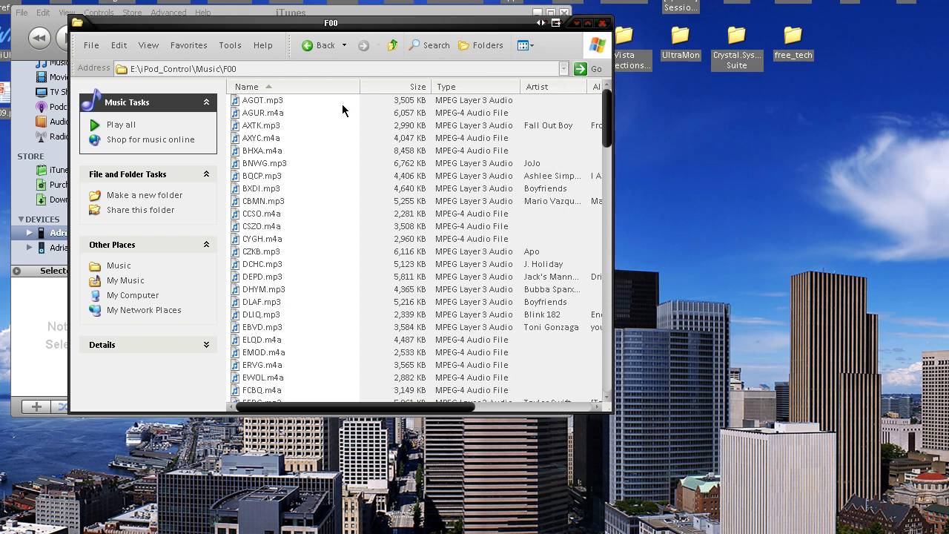
key("BackSpace")
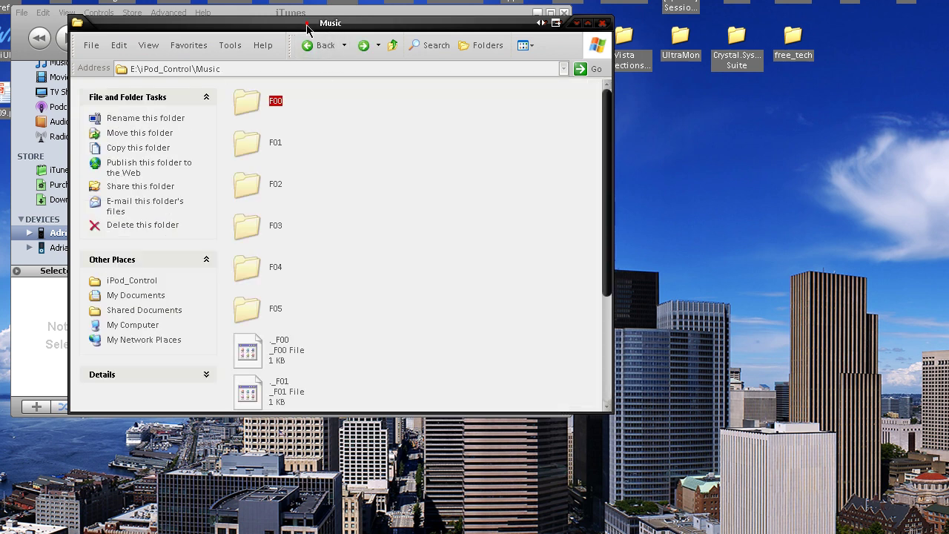
Switch to iTunes, try adding the iPod_Control\Music folder on drive P: to the library, and cancel the folder selection.
left_click(21, 13)
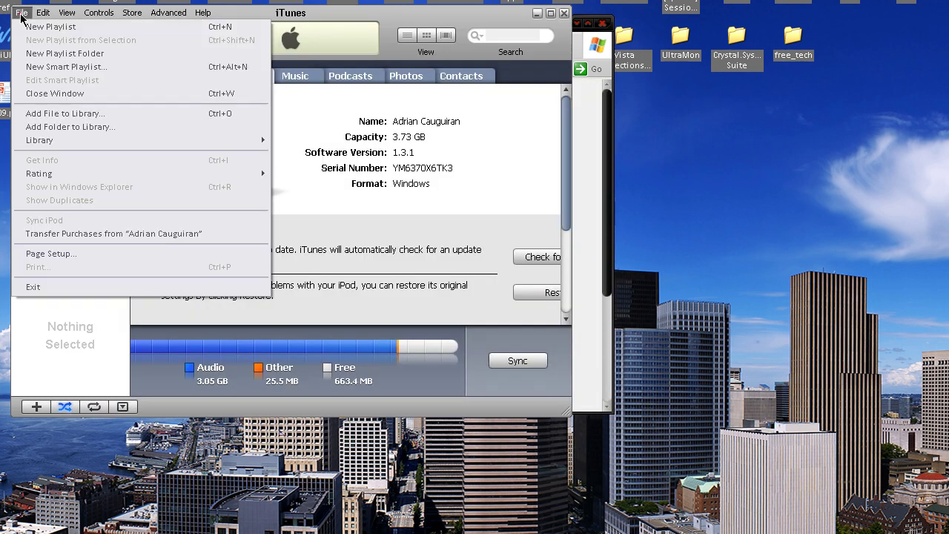
left_click(62, 127)
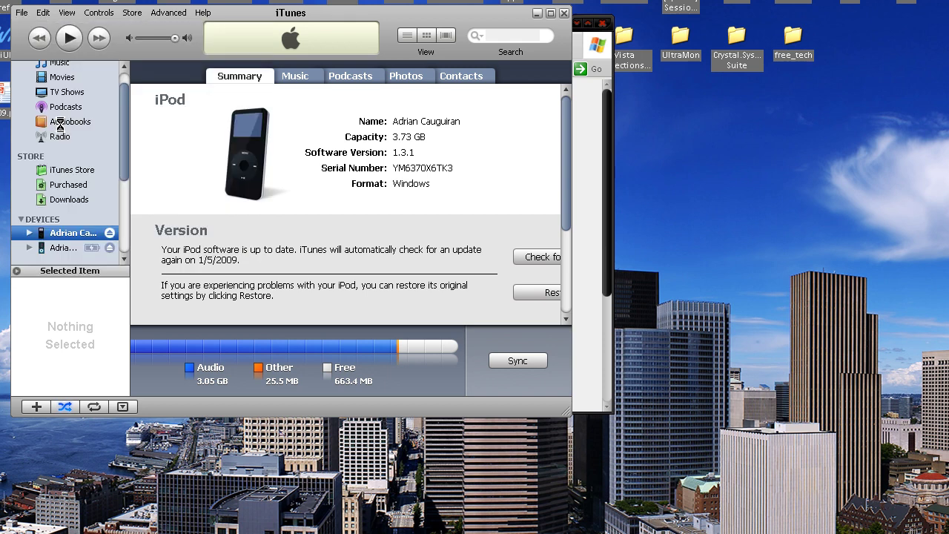
left_click_drag(578, 156, 314, 86)
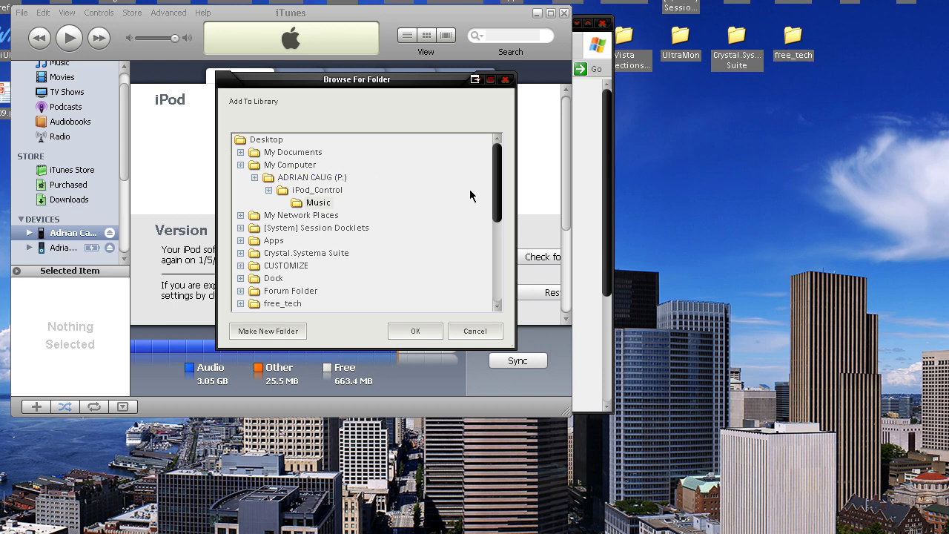
left_click(311, 203)
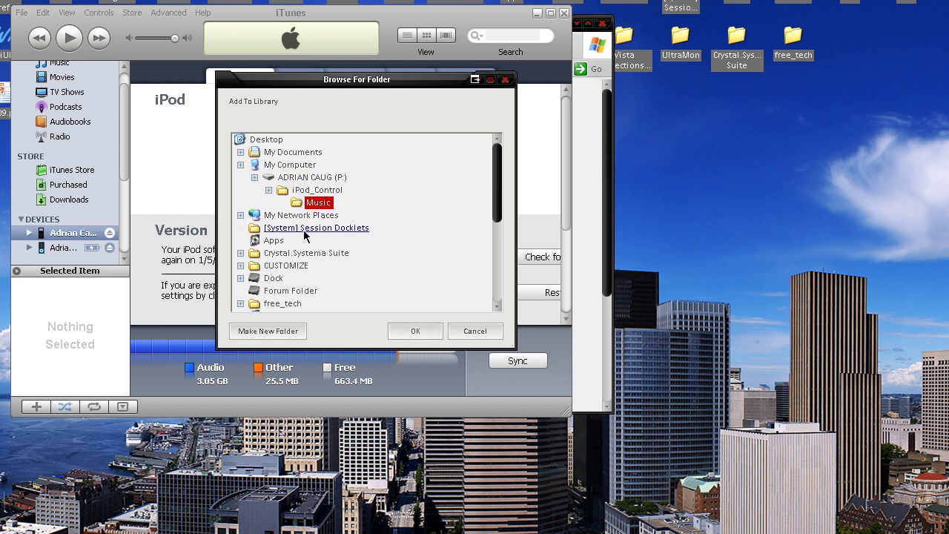
left_click(462, 332)
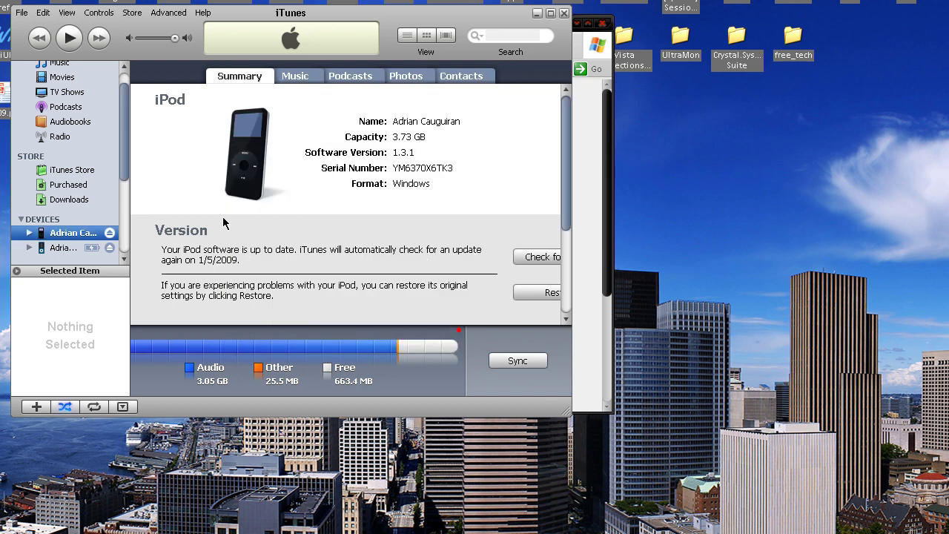
Show the Music library in iTunes, look through its artists, and reposition the iTunes window.
scroll(99, 108, "up", 1)
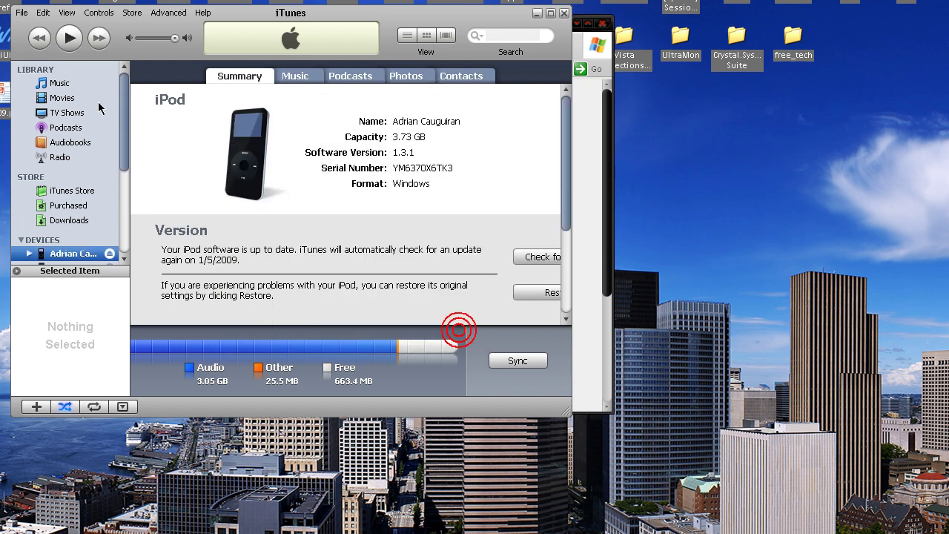
left_click(61, 84)
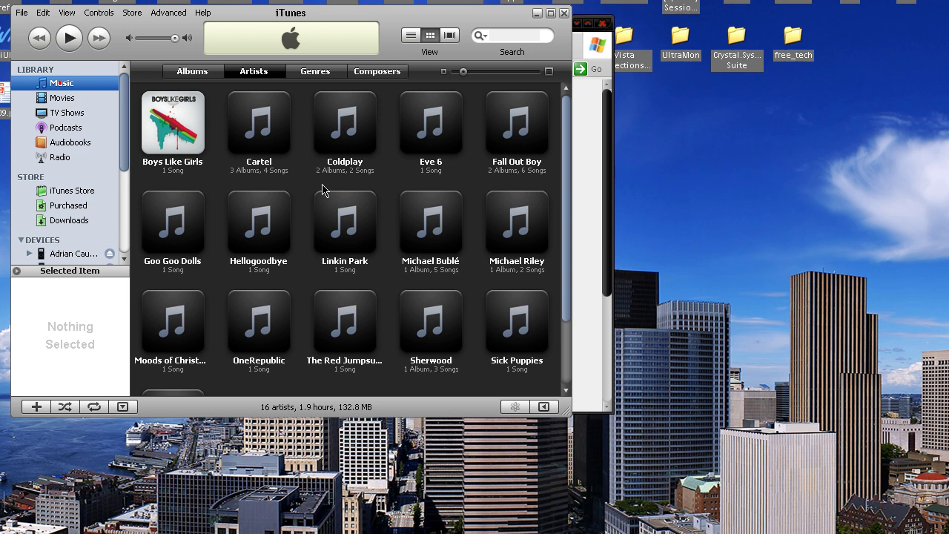
scroll(424, 193, "down", 2)
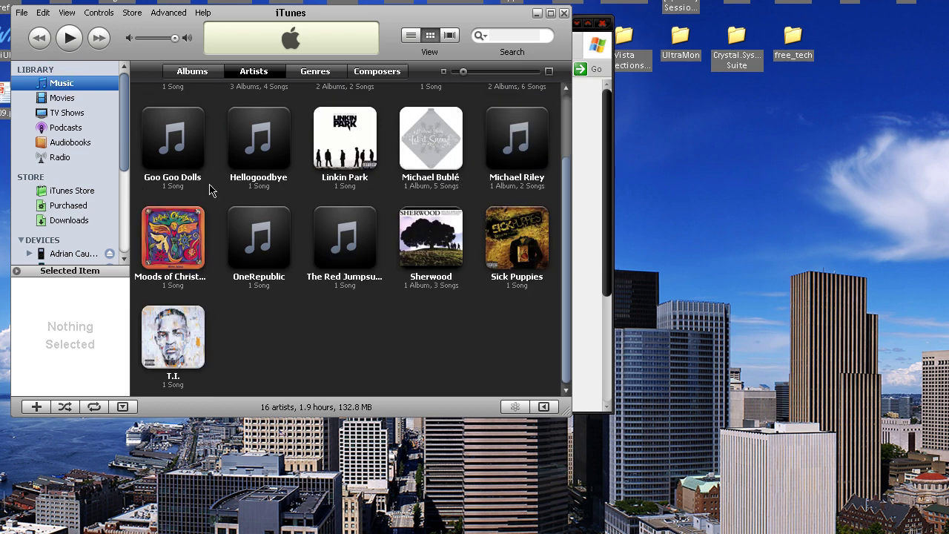
scroll(430, 167, "up", 2)
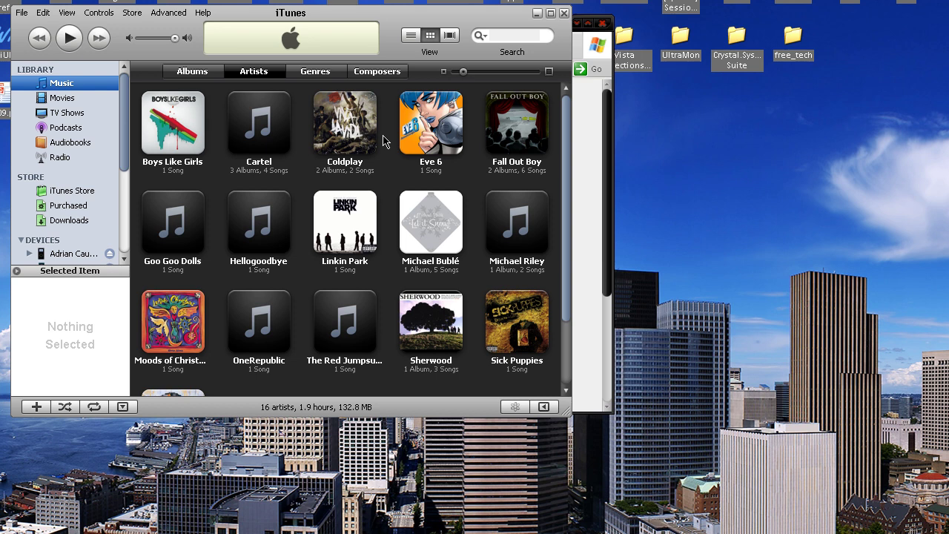
mouse_move(239, 198)
mouse_move(259, 115)
left_click_drag(239, 13, 282, 37)
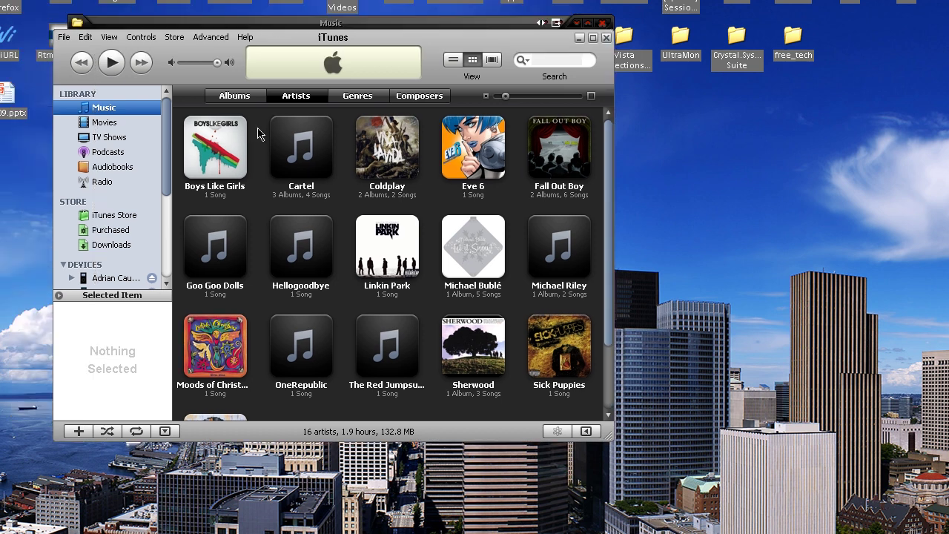